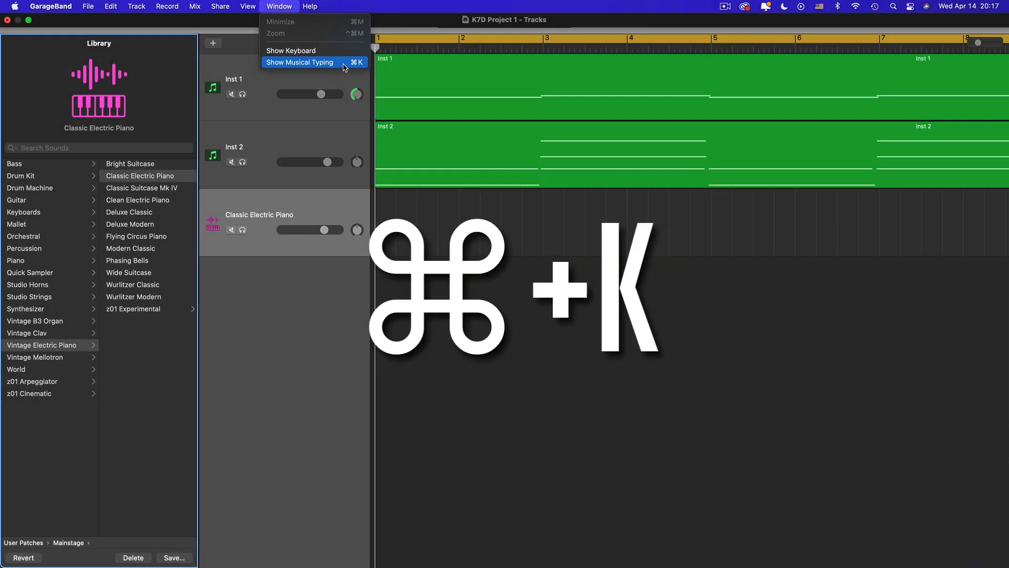
- Open Musical Typing for the Classic Electric Piano track and show the sound Library beside the tracks
click(365, 127)
key(super+k)
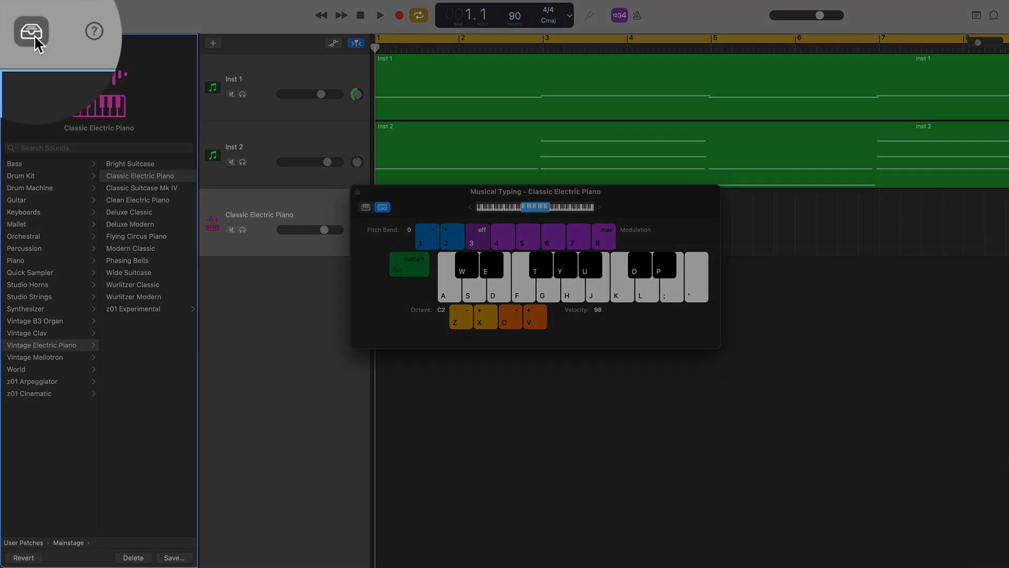
click(14, 15)
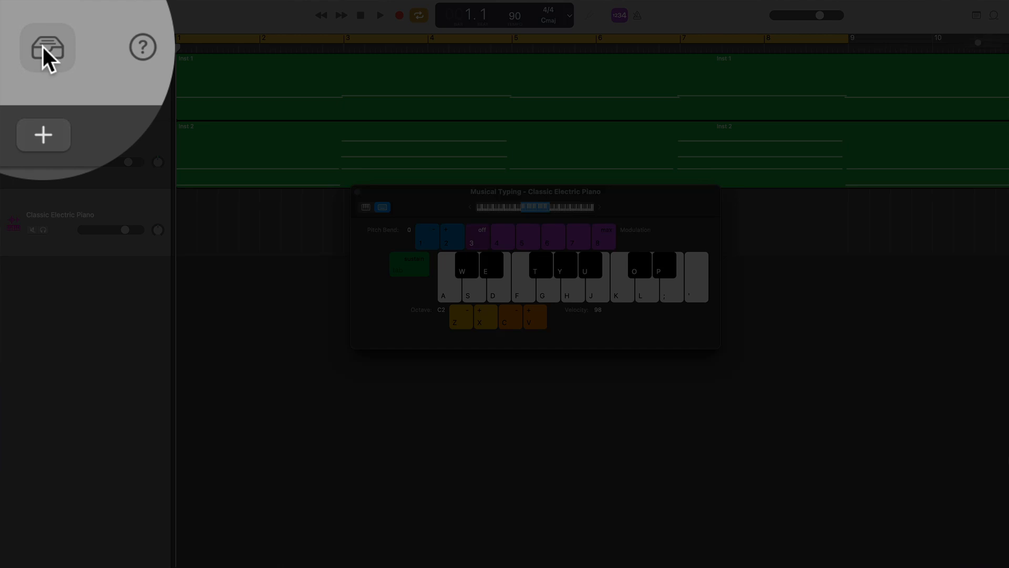
click(43, 47)
click(43, 46)
click(43, 46)
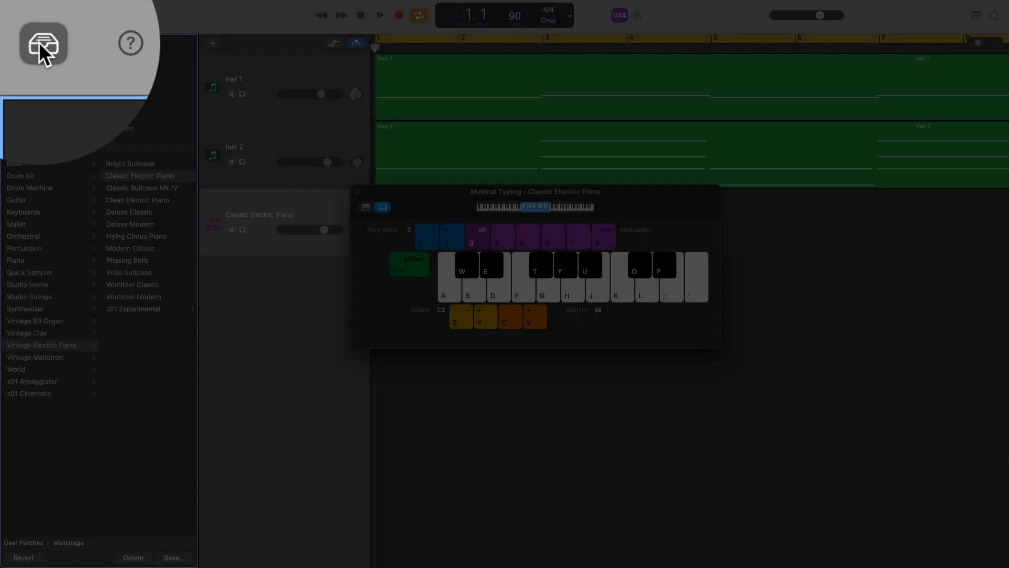
key(y)
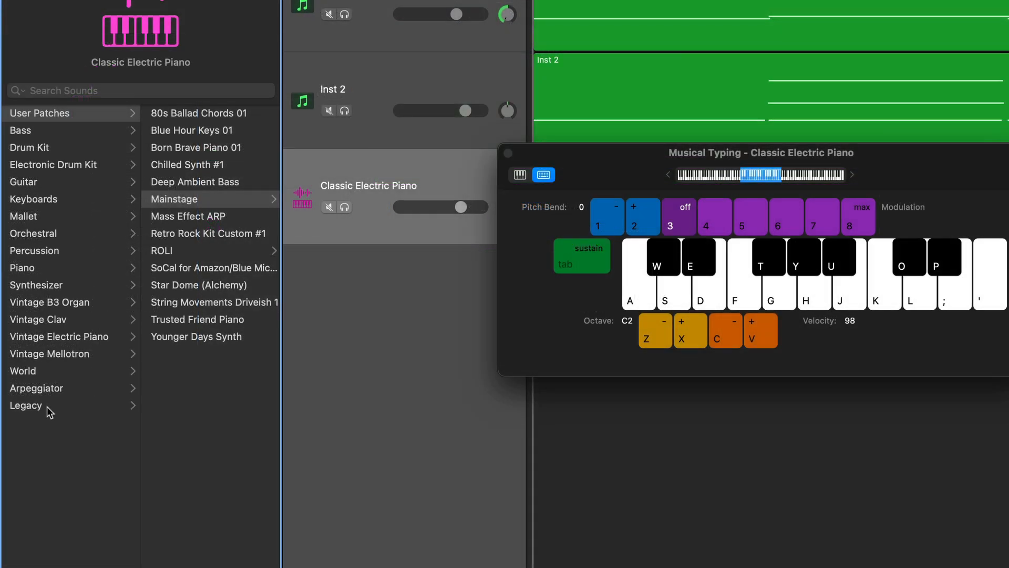
- Load the Legacy GarageBand sound effects patch Applause and Laughter on the third track and check the Sound Library options
click(33, 370)
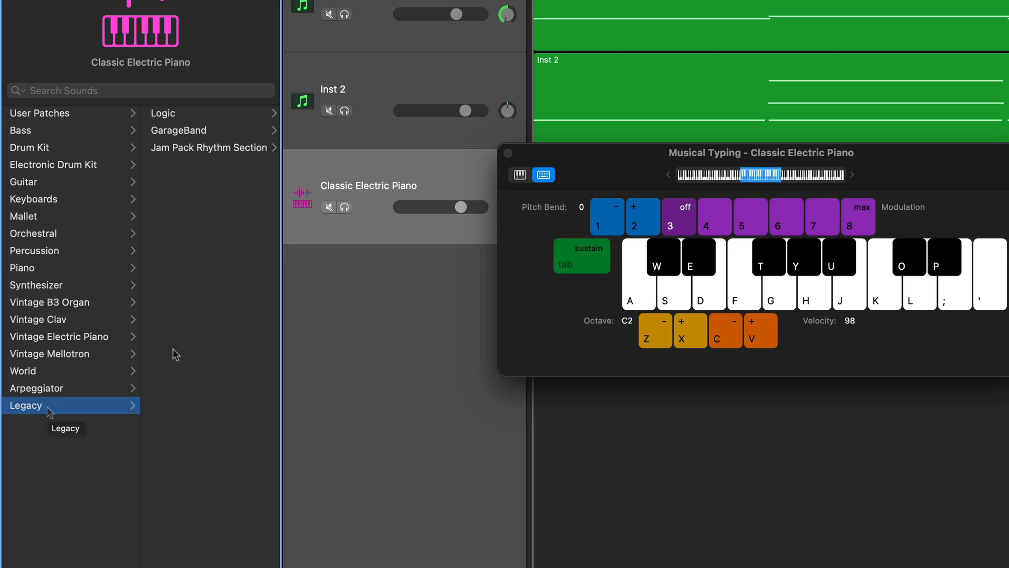
click(232, 131)
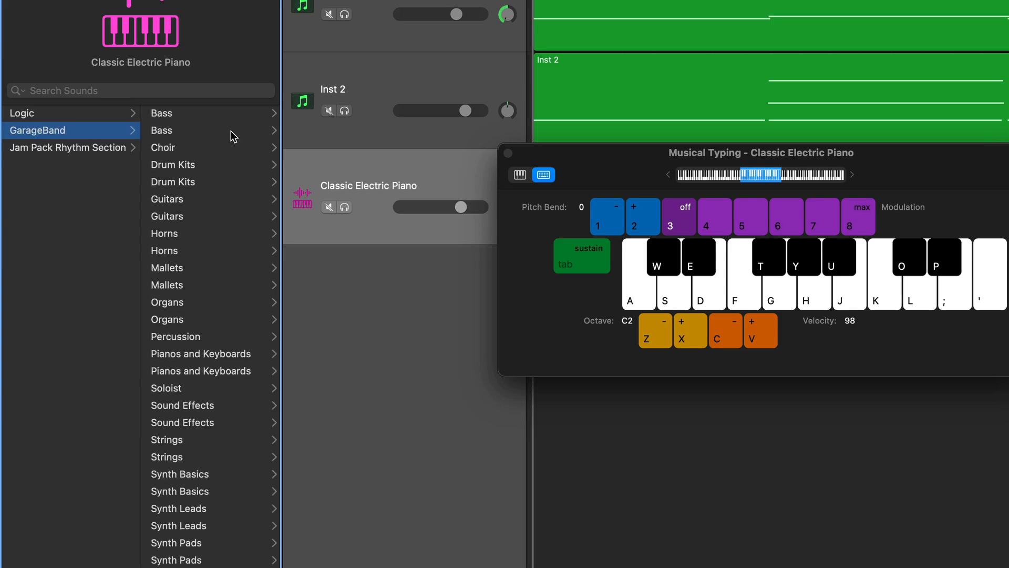
click(199, 407)
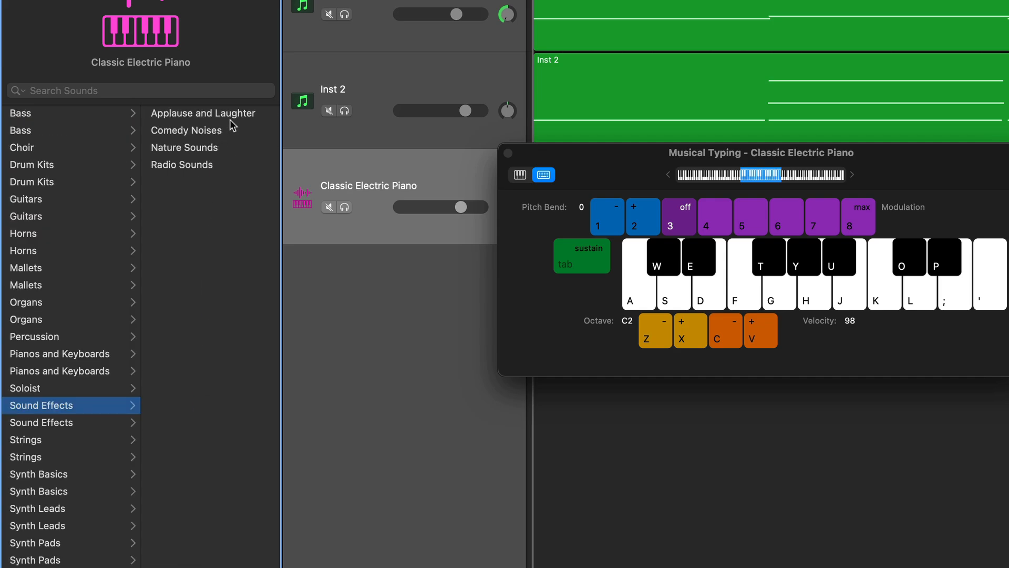
click(258, 115)
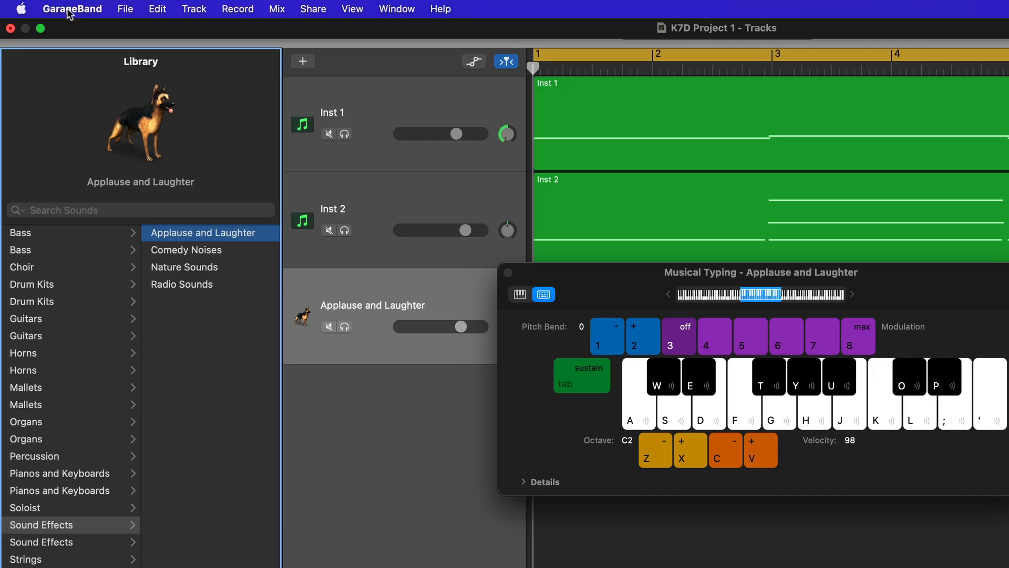
click(72, 9)
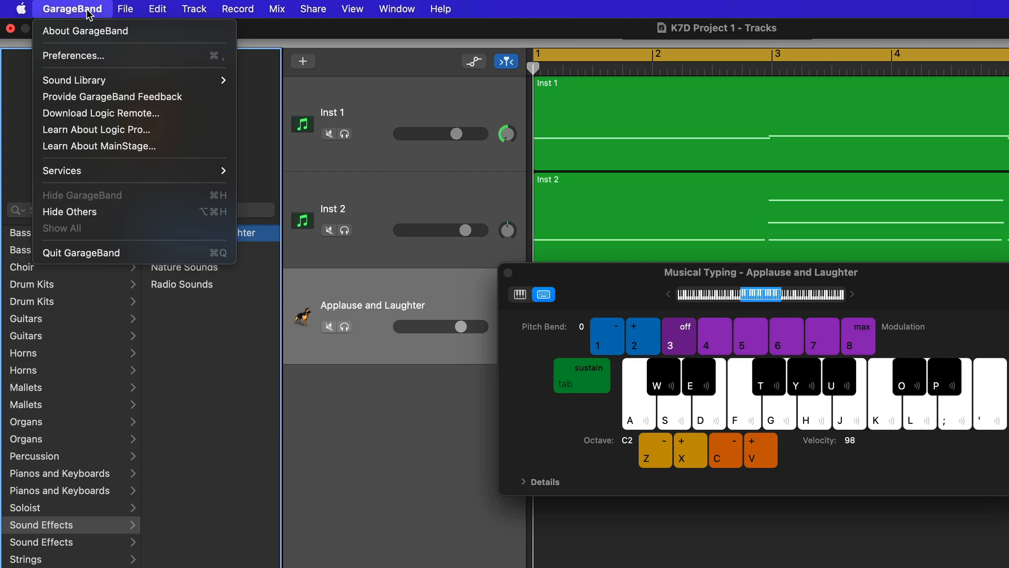
mouse_move(166, 79)
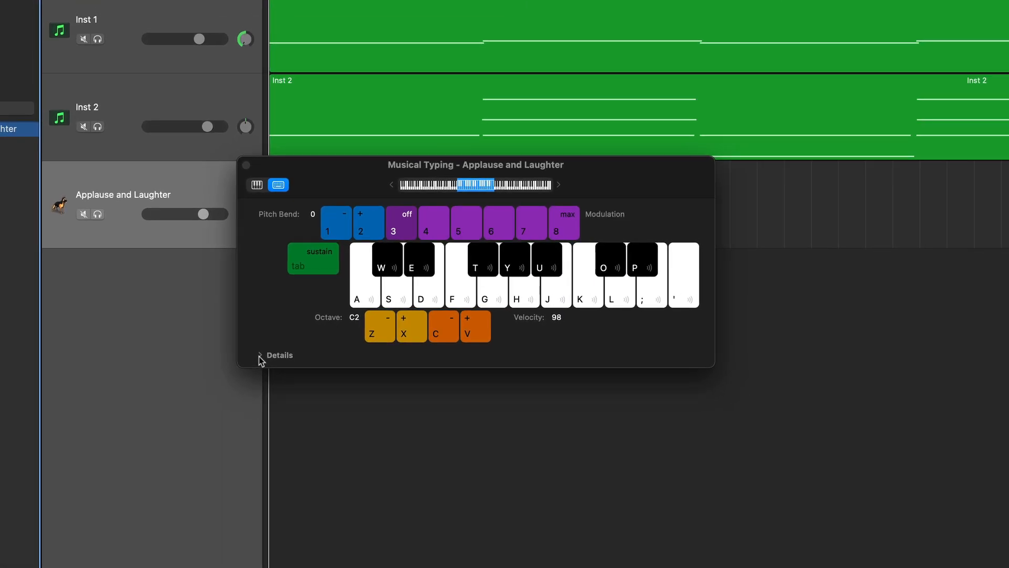
- Show the key assignment details in Musical Typing and lower the octave to C1
click(260, 356)
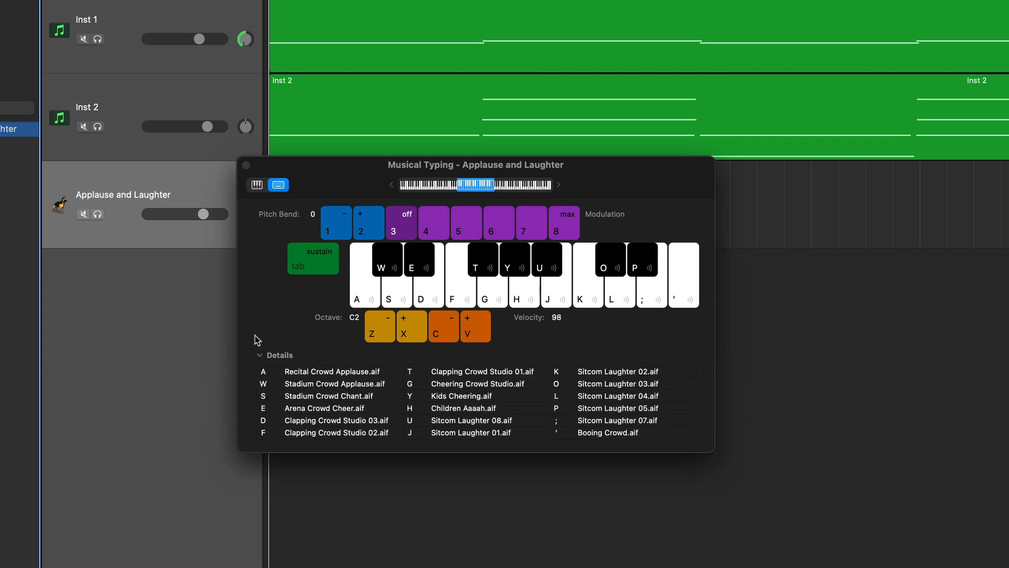
click(380, 329)
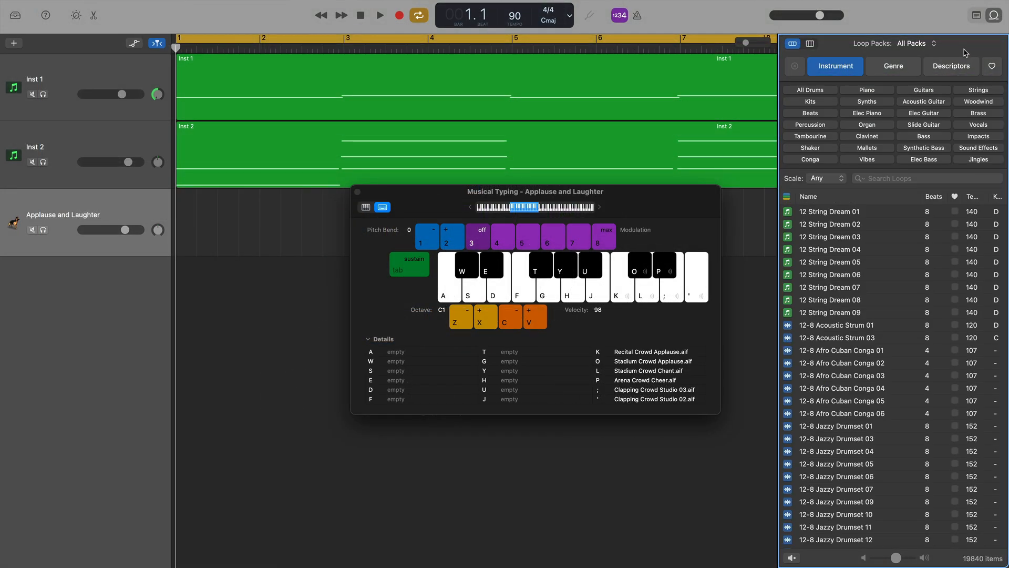
- Filter the loops by Synths, then assign 80s Pop Synthesizer 01 to the empty A key and play it
click(878, 103)
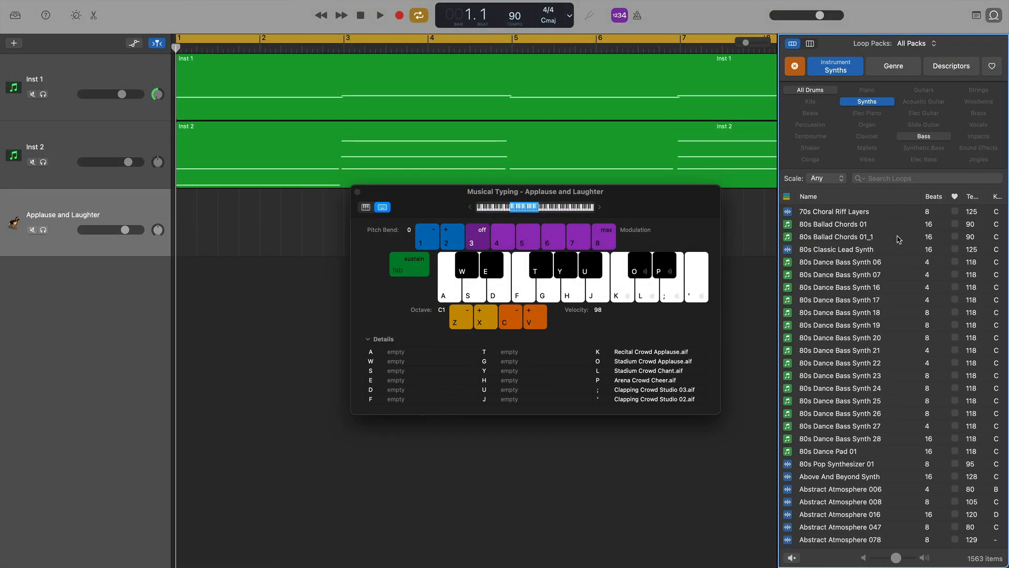
click(847, 464)
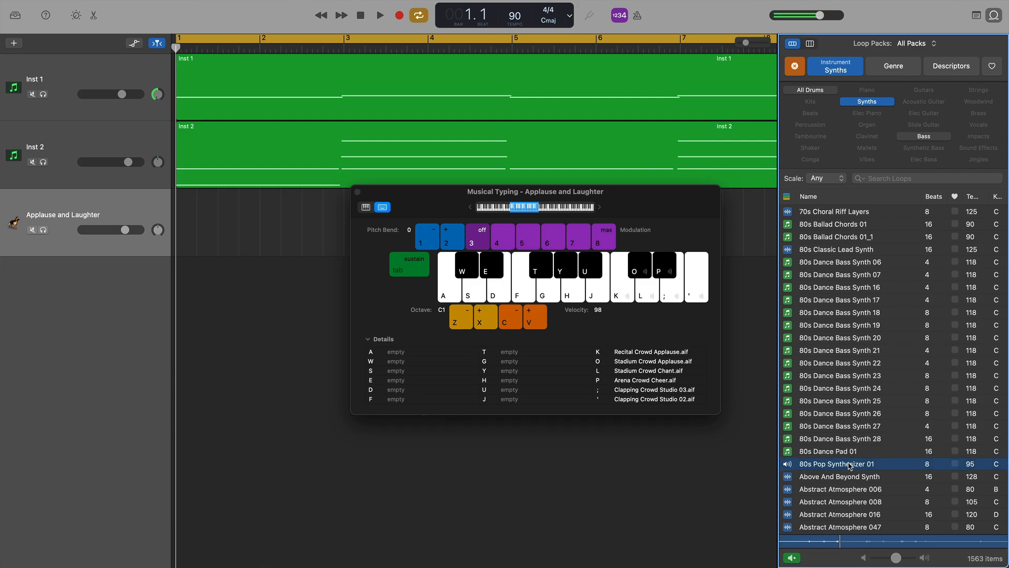
drag(849, 465, 449, 296)
key(a)
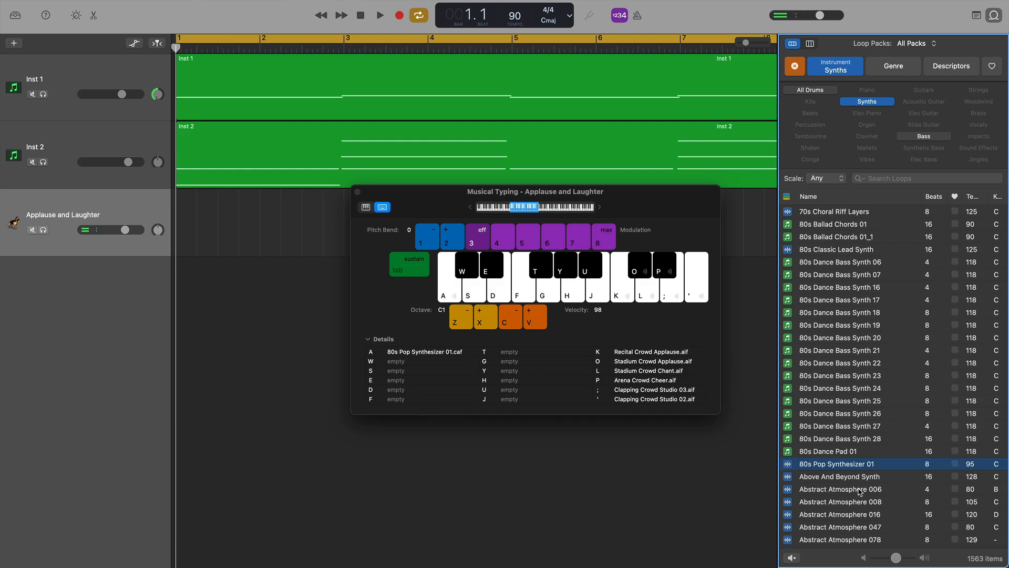
- Assign the Abstract Atmosphere 006 loop to the empty S key and play the assigned keys
drag(860, 491, 478, 292)
click(478, 293)
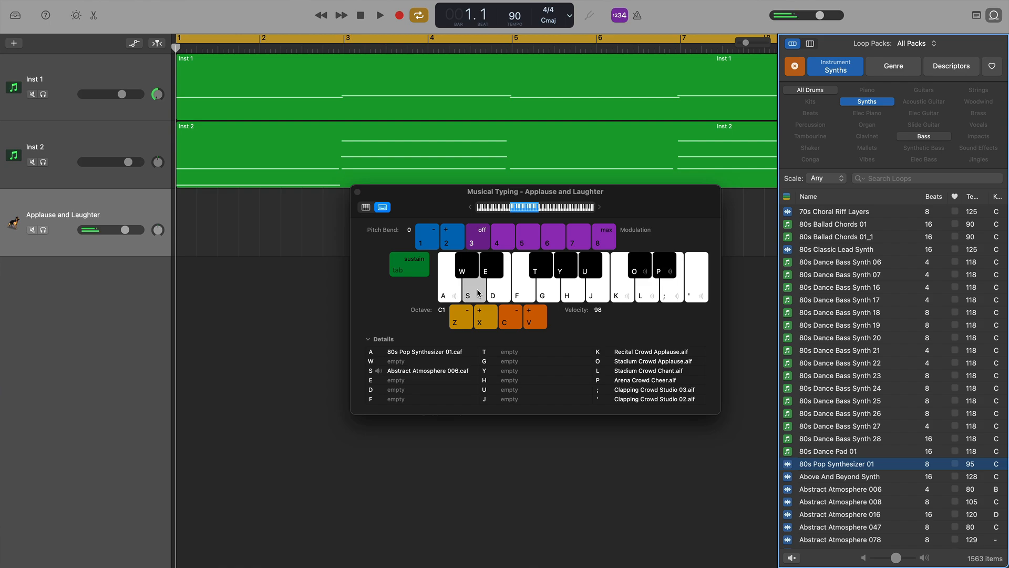
key(a)
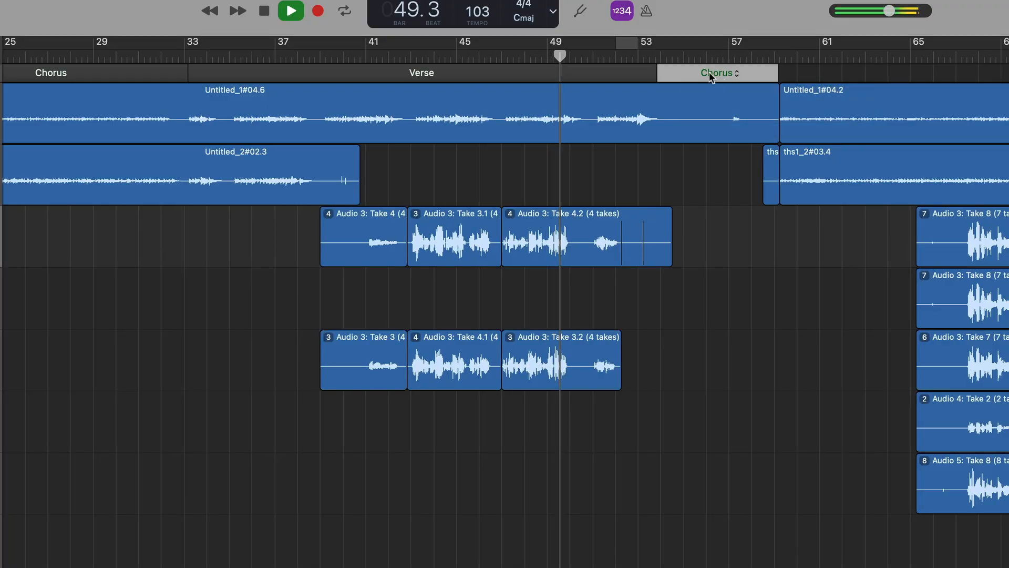
- Change the Chorus arrangement section that ends at about bar 59 to Bridge
click(709, 73)
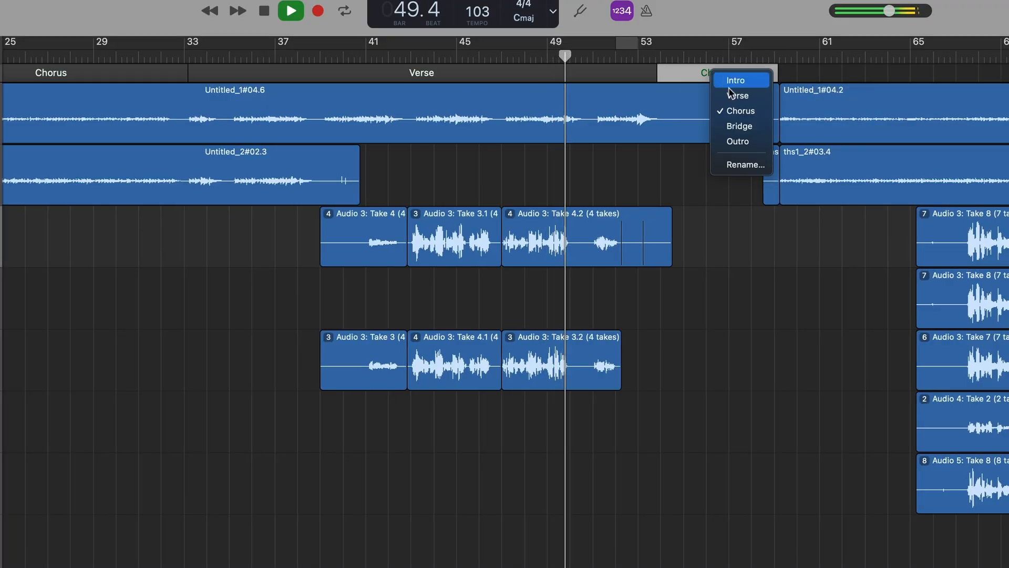
click(740, 120)
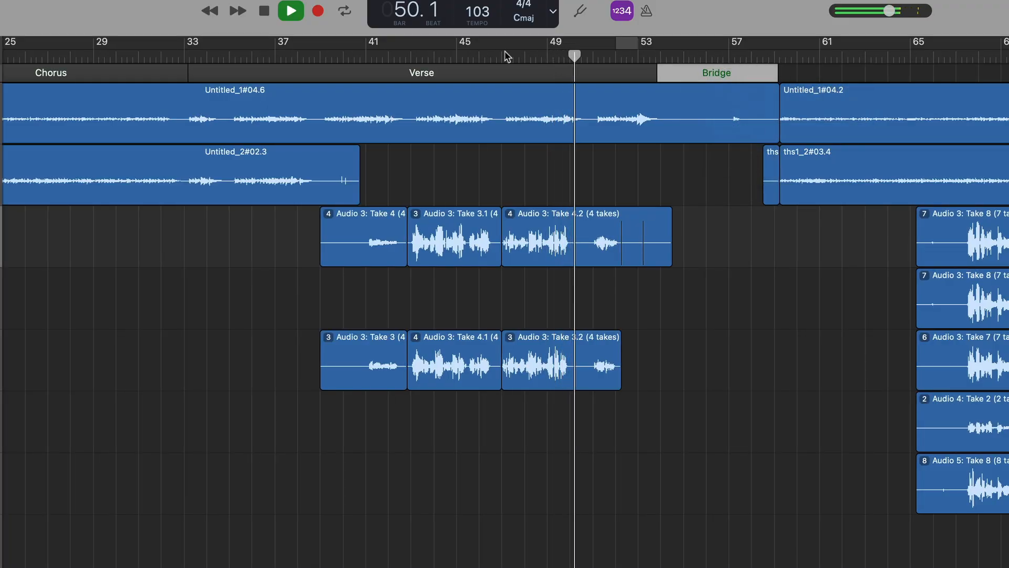
- Add an arrangement section after the Bridge, set it to Chorus, and extend its end further along the timeline
click(1, 74)
click(915, 74)
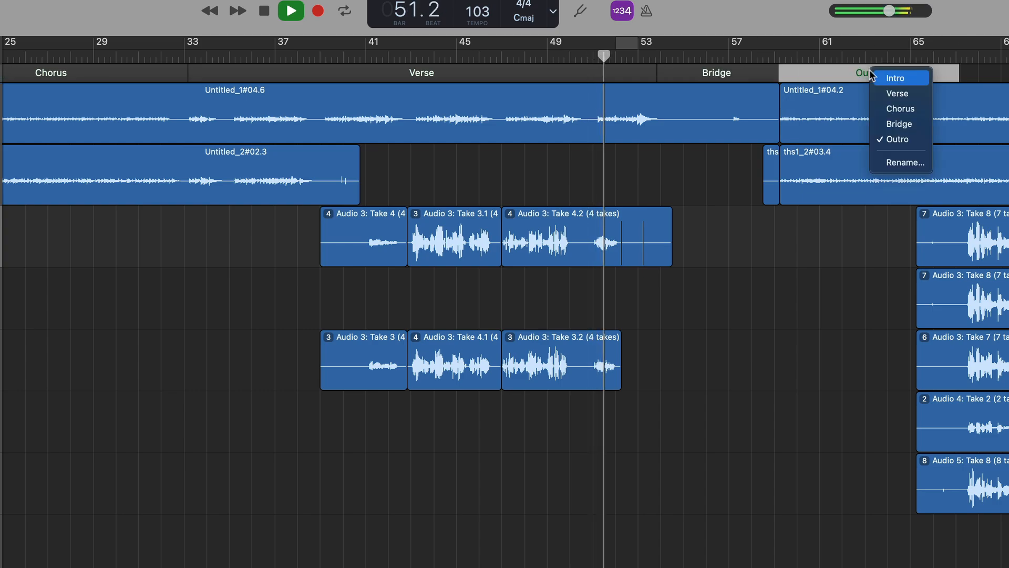
click(901, 105)
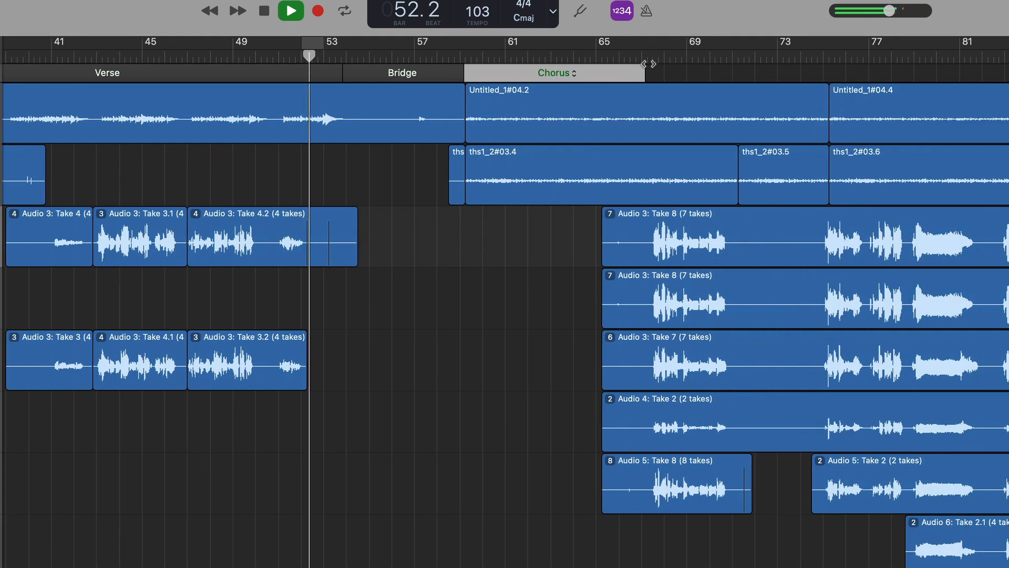
drag(645, 73, 1008, 72)
scroll(983, 102, right, 20)
scroll(220, 75, left, 10)
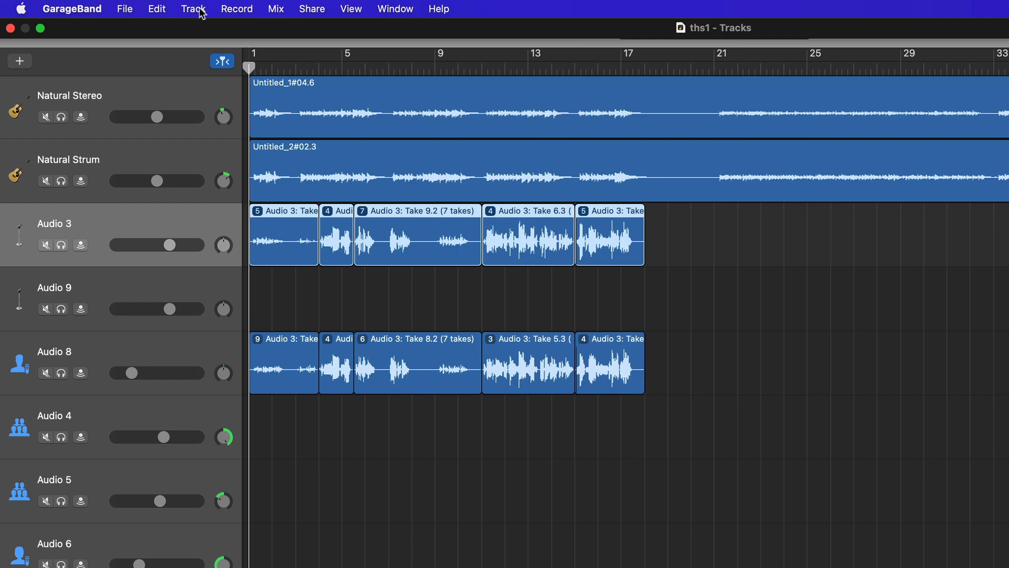
- Show the arrangement track and add an Intro section followed by a Verse section
click(194, 9)
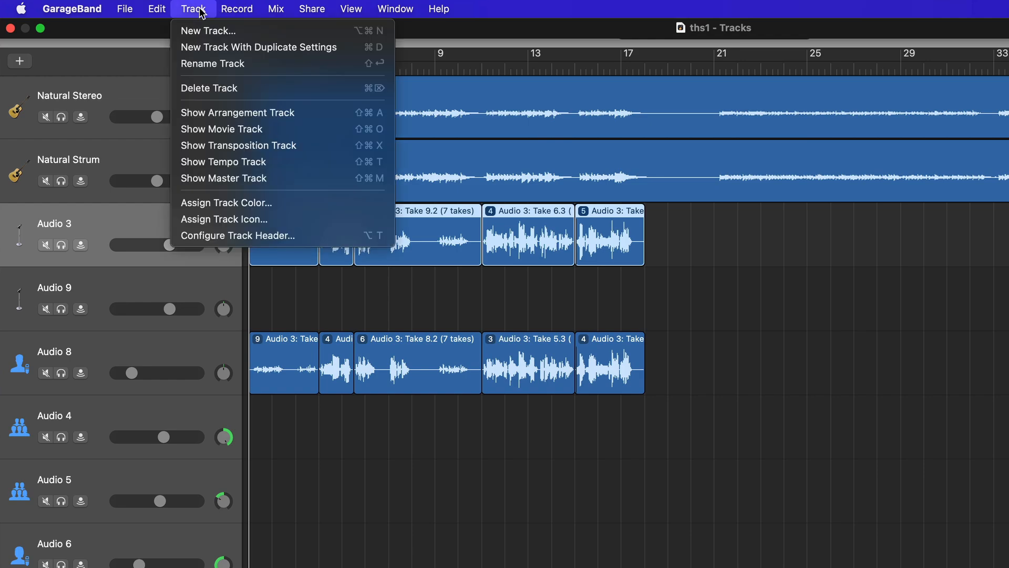
click(328, 112)
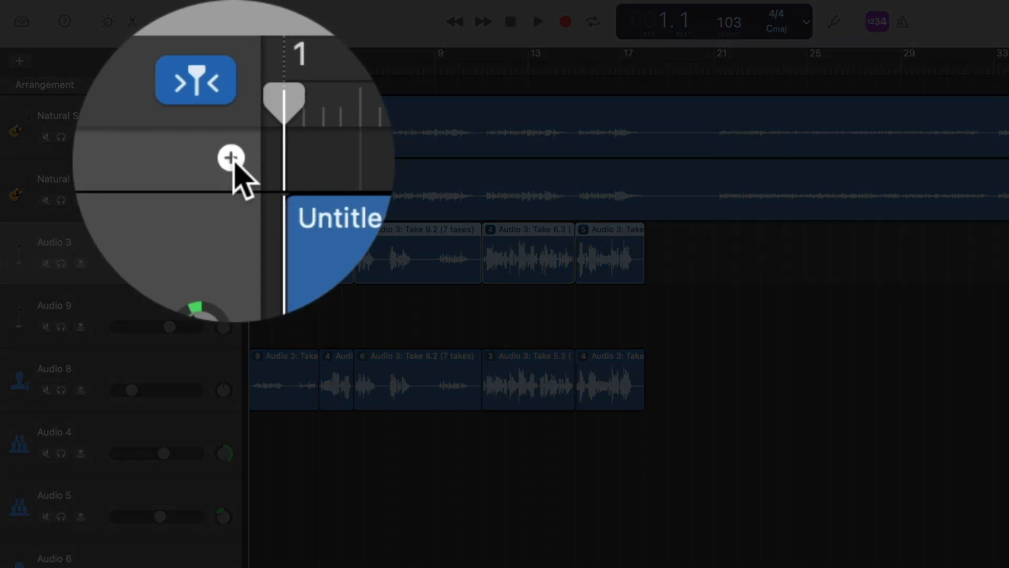
click(232, 85)
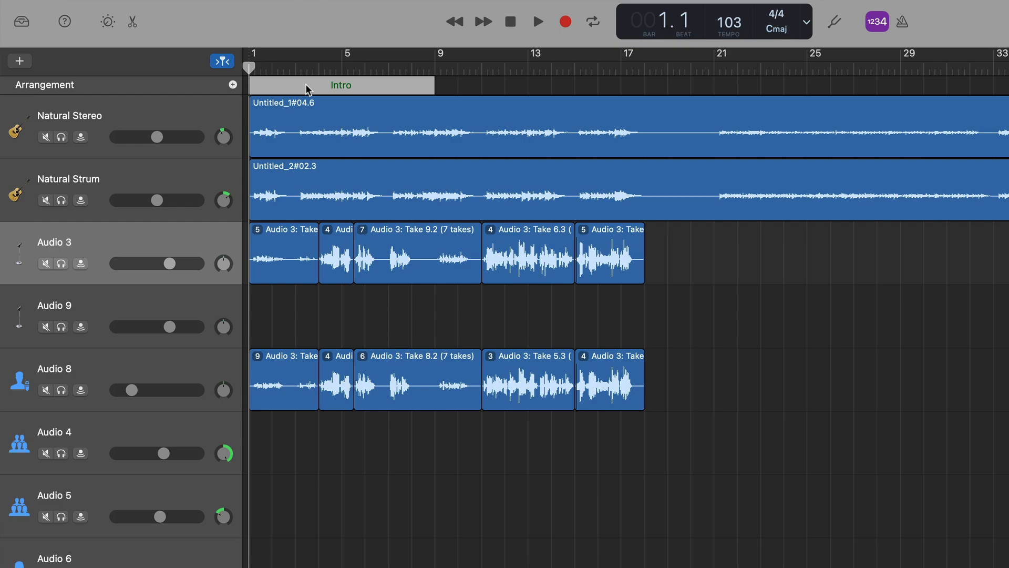
click(233, 85)
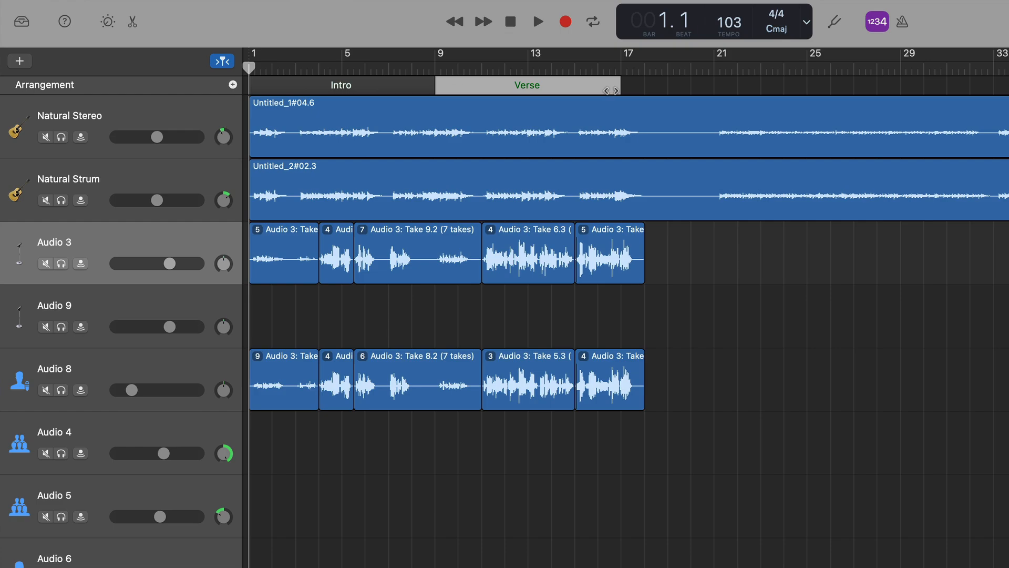
- Move the boundary between the Intro and Verse sections to about bar 13 and play the project from bar 10
click(537, 87)
click(616, 87)
drag(437, 85, 534, 85)
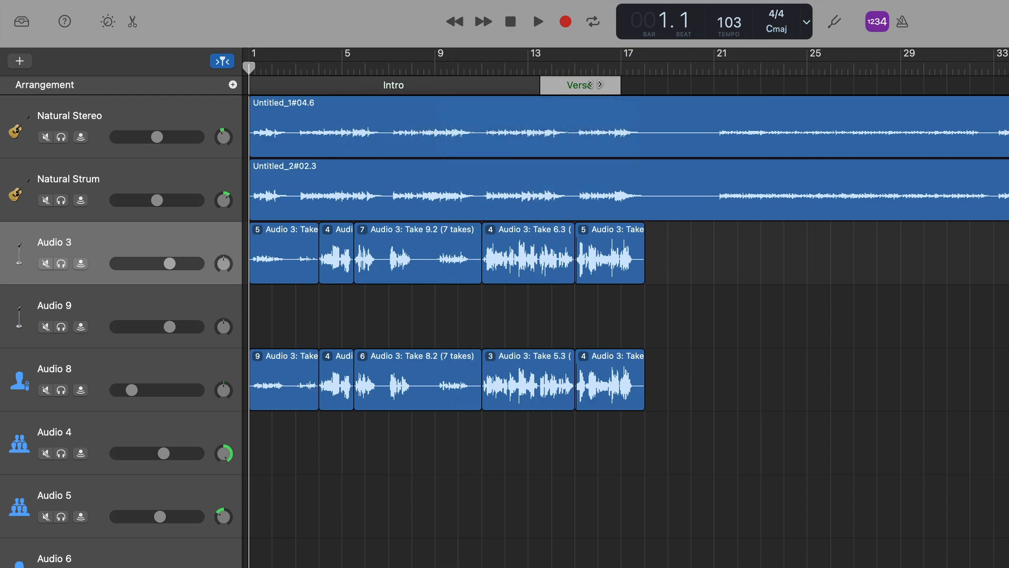
click(461, 67)
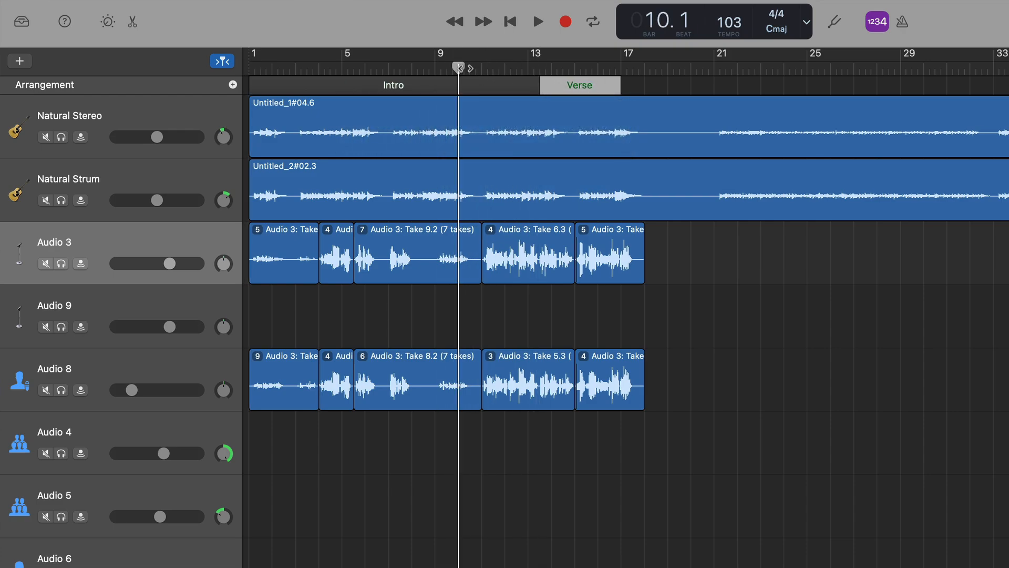
key(space)
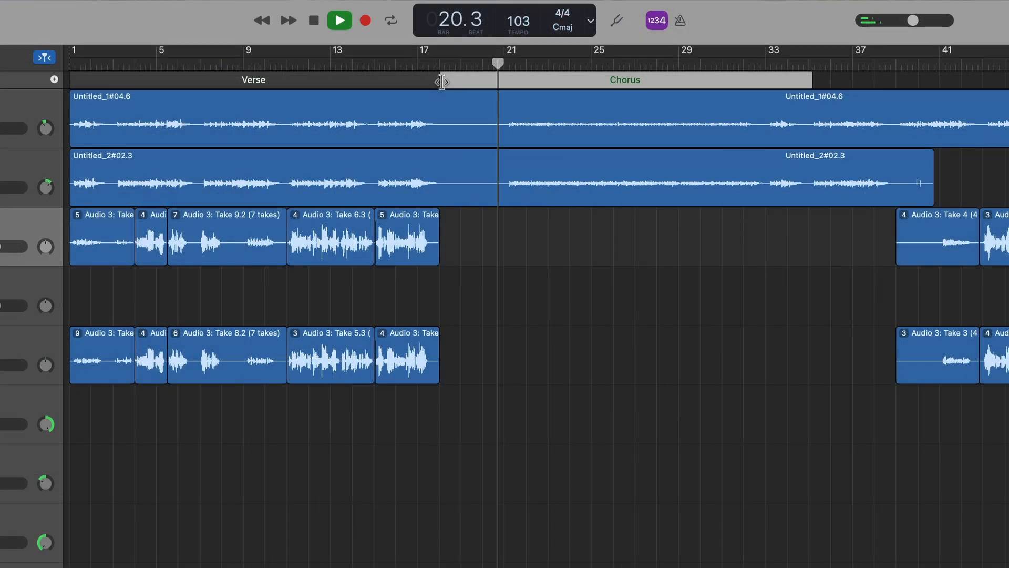
- Shorten the Chorus section after the first Verse to end at about bar 21 and change it to Bridge
drag(812, 80, 506, 81)
click(480, 81)
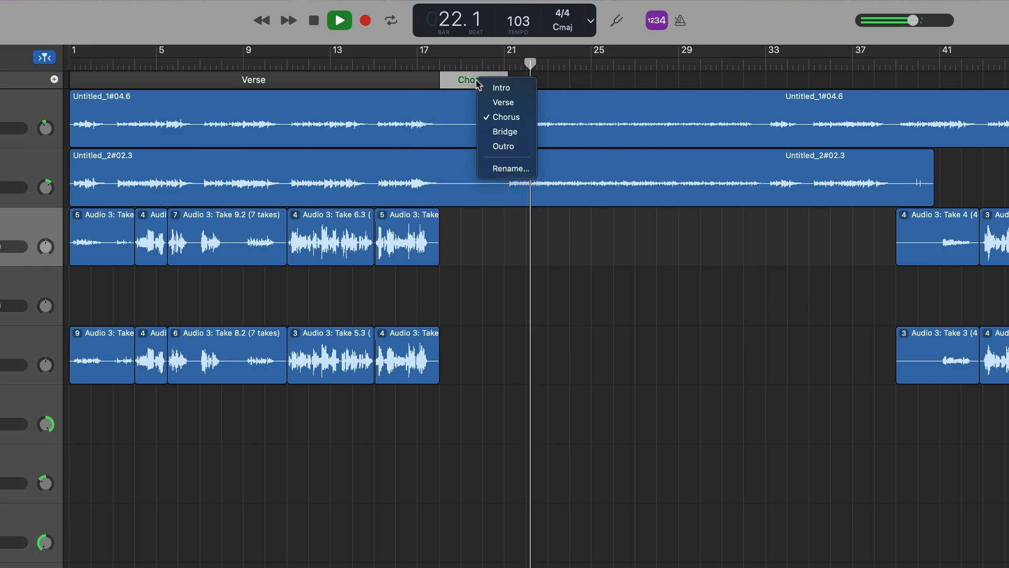
click(504, 131)
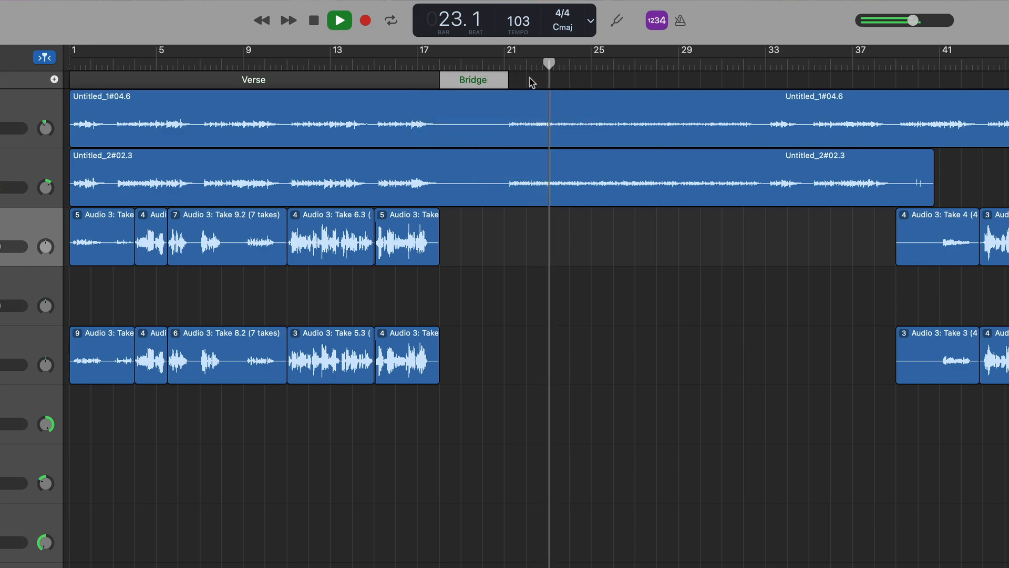
- Add a section after the Bridge, set it to Chorus, and extend it to the end of the Untitled_2#02.3 region
click(54, 79)
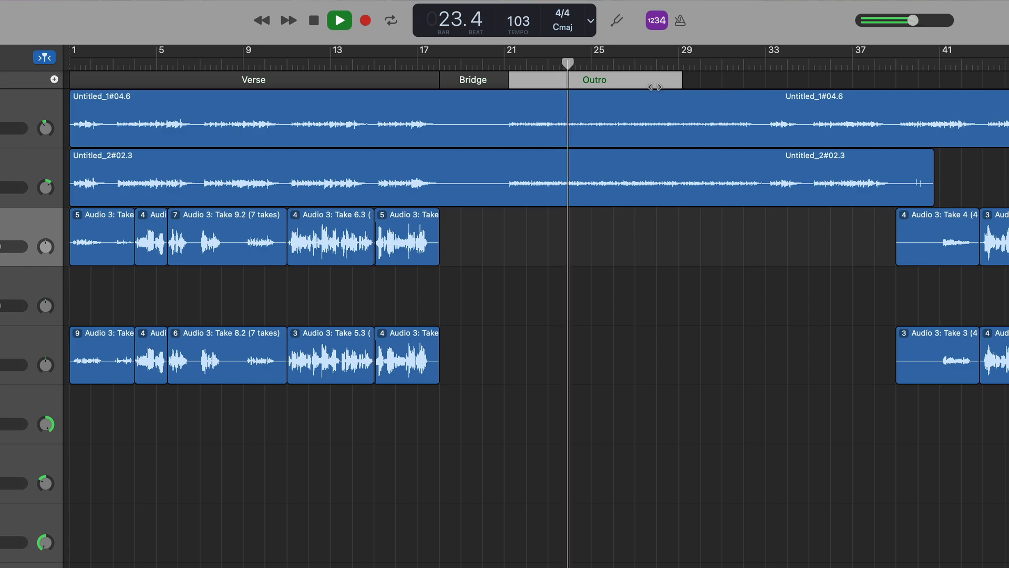
click(595, 82)
click(609, 115)
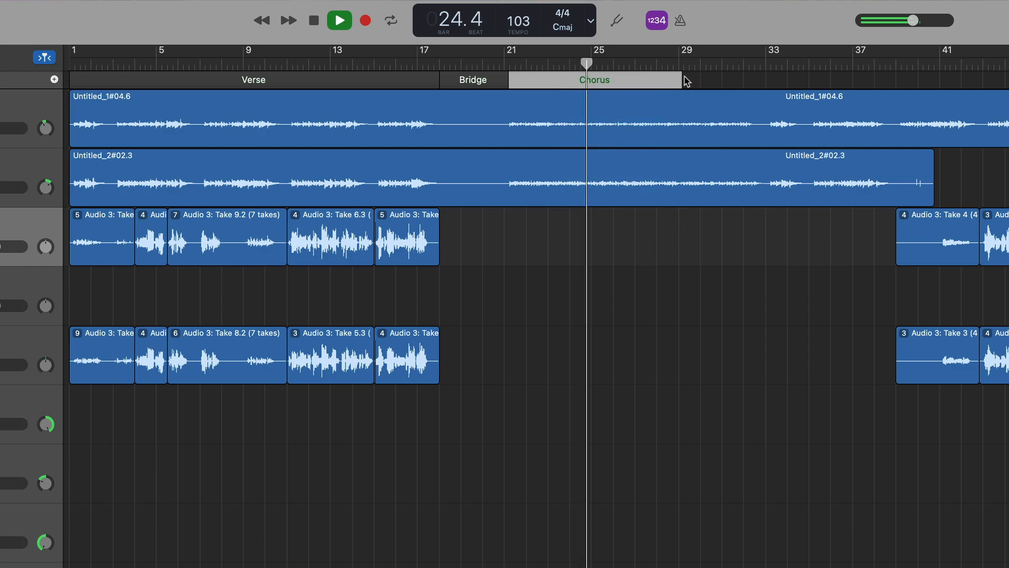
drag(698, 77, 934, 83)
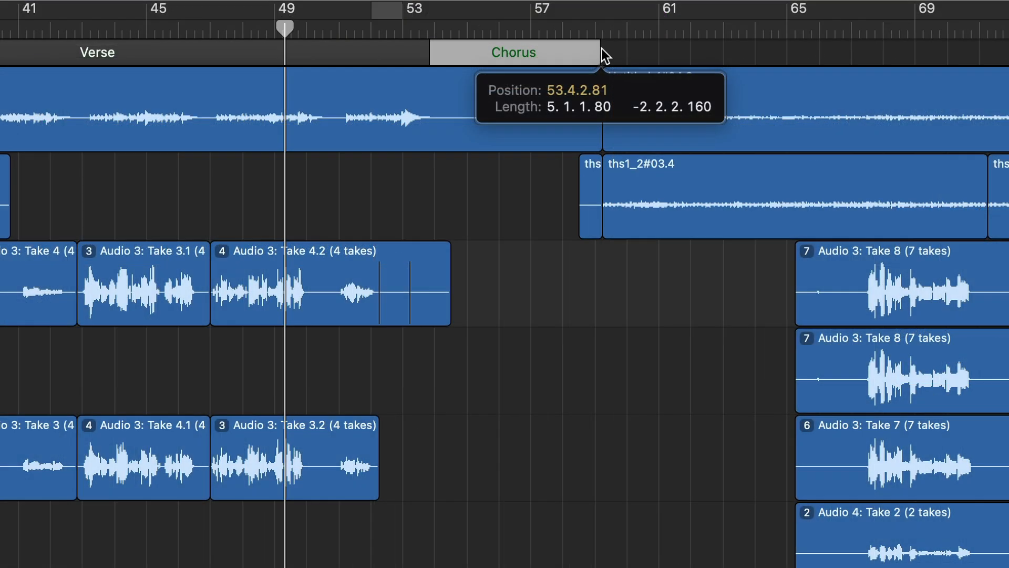
- Shorten the Chorus section after the second Verse to end at about bar 59, where the Untitled_1#04.2 region starts
drag(601, 49, 599, 49)
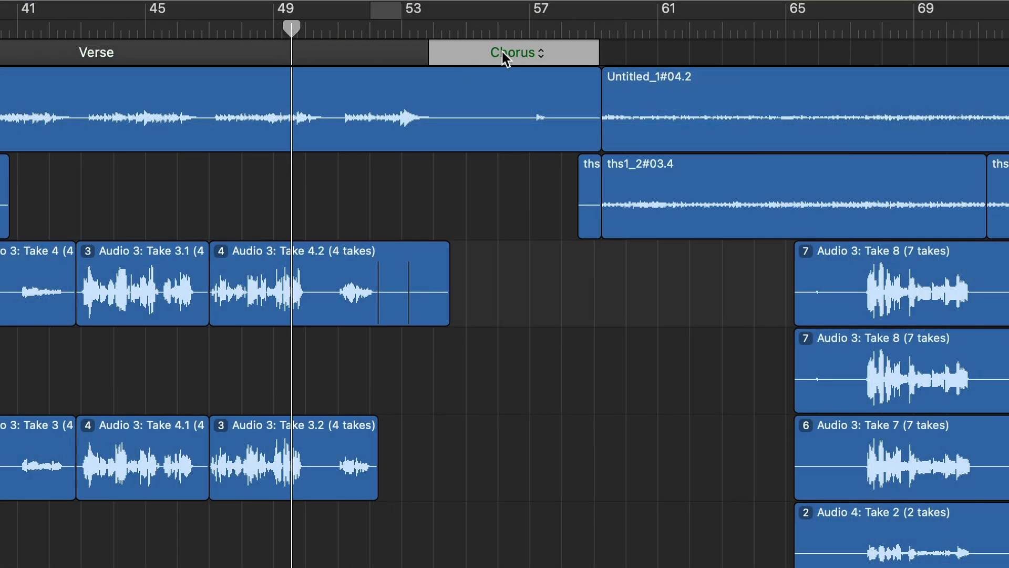
- Change the Chorus section after the second Verse to Bridge and add a new section after it
click(503, 52)
click(544, 127)
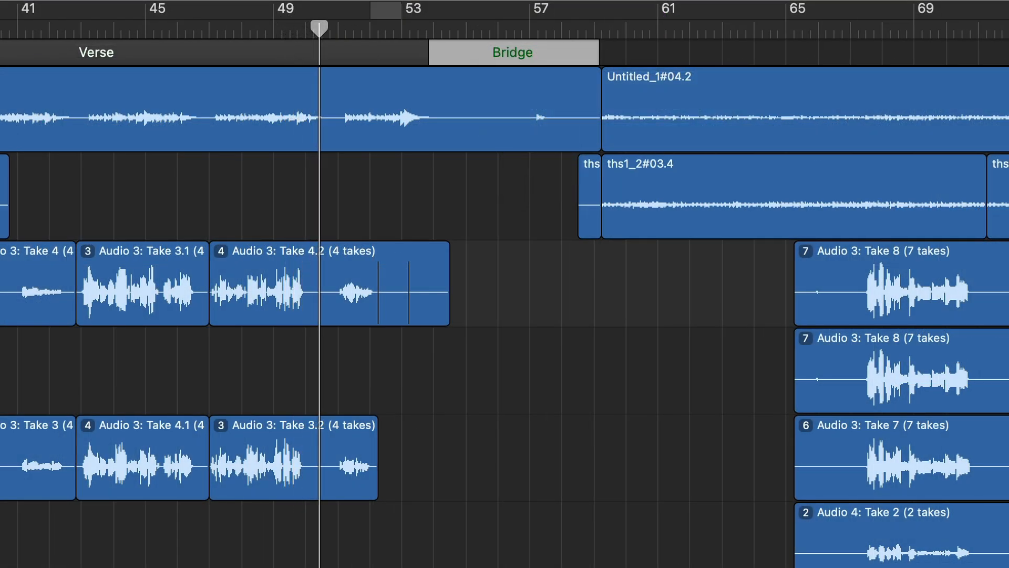
click(1, 52)
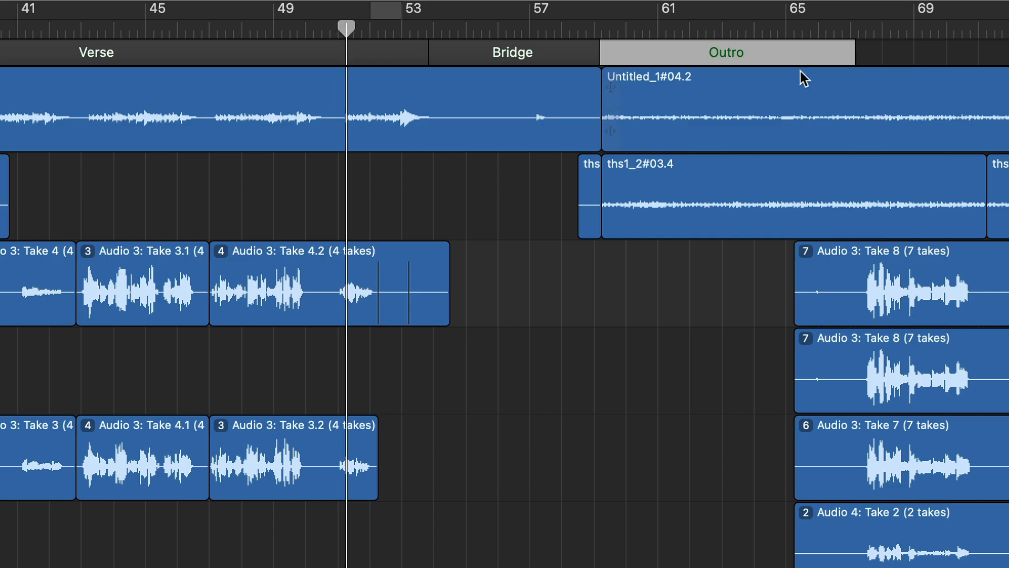
- Set the new section after the second Bridge to Chorus and extend its end past bar 83
click(728, 49)
click(771, 101)
scroll(704, 119, right, 5)
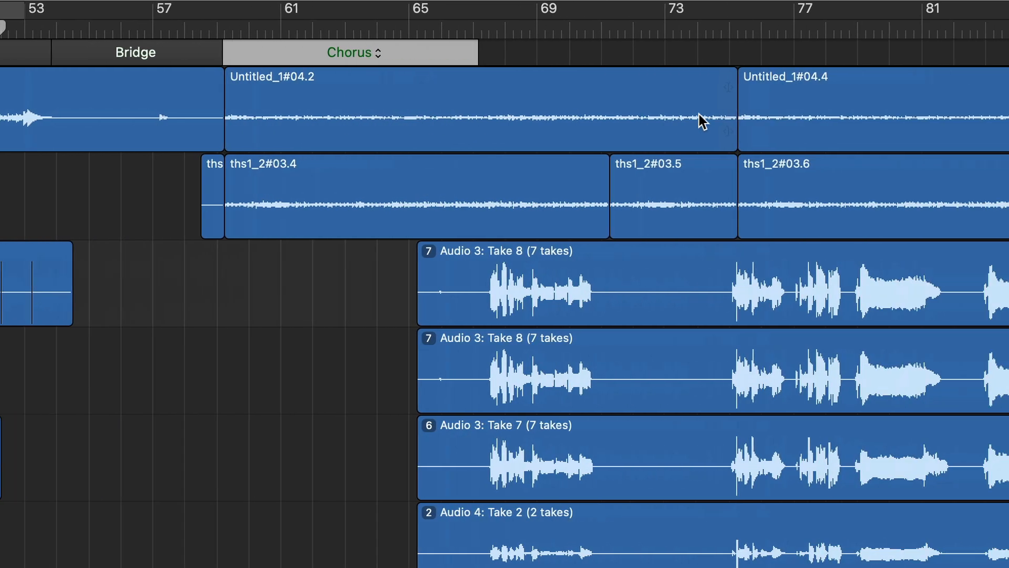
drag(418, 38, 1008, 46)
scroll(897, 95, right, 15)
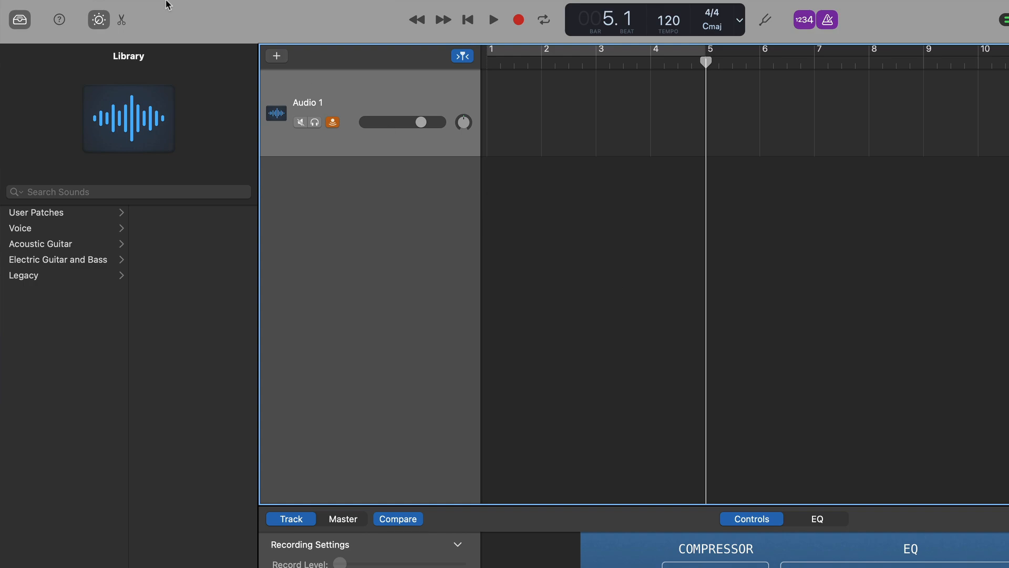
- Open the Metronome preferences in the Untitled 3 project
mouse_move(163, 4)
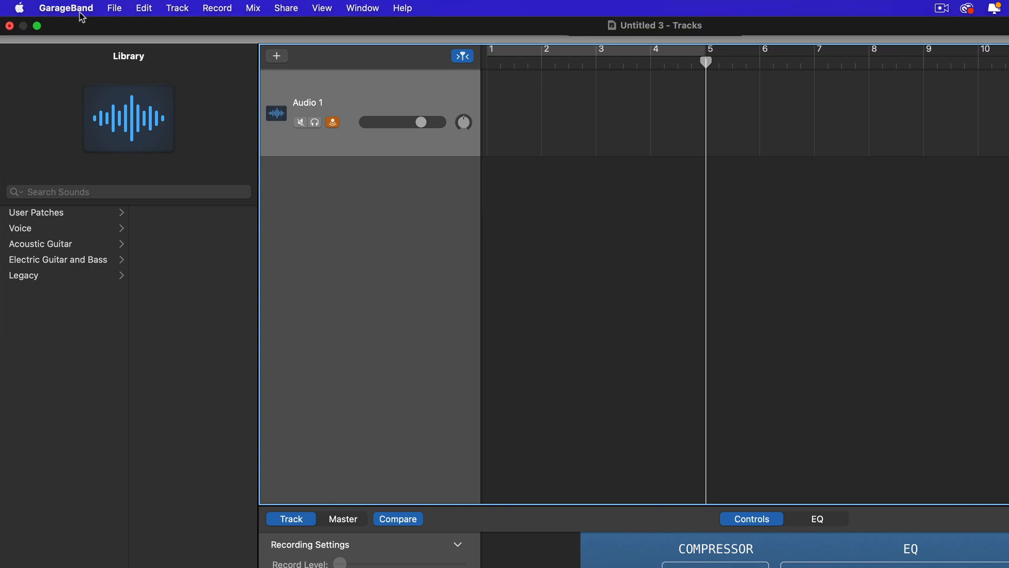
click(75, 10)
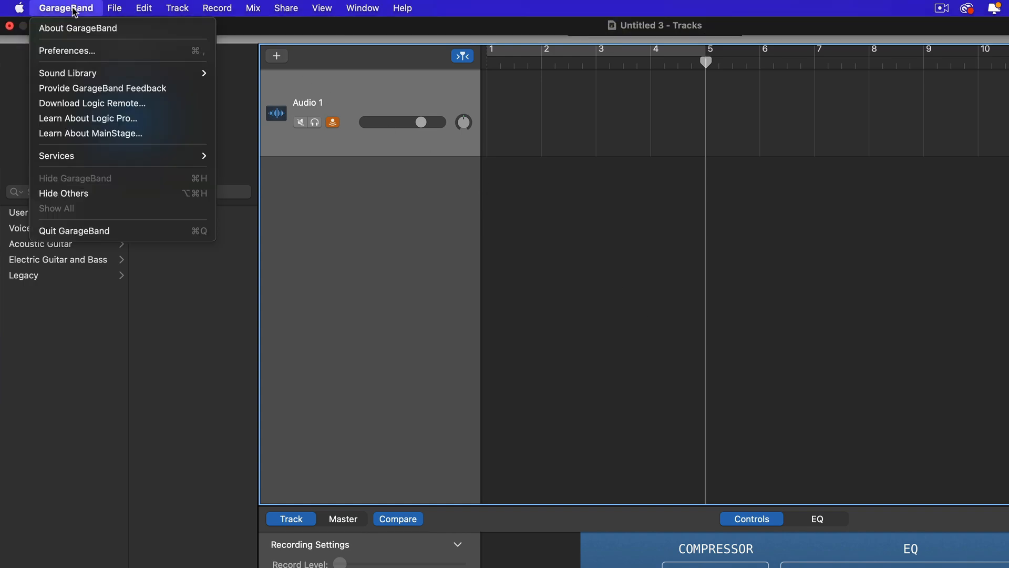
click(140, 54)
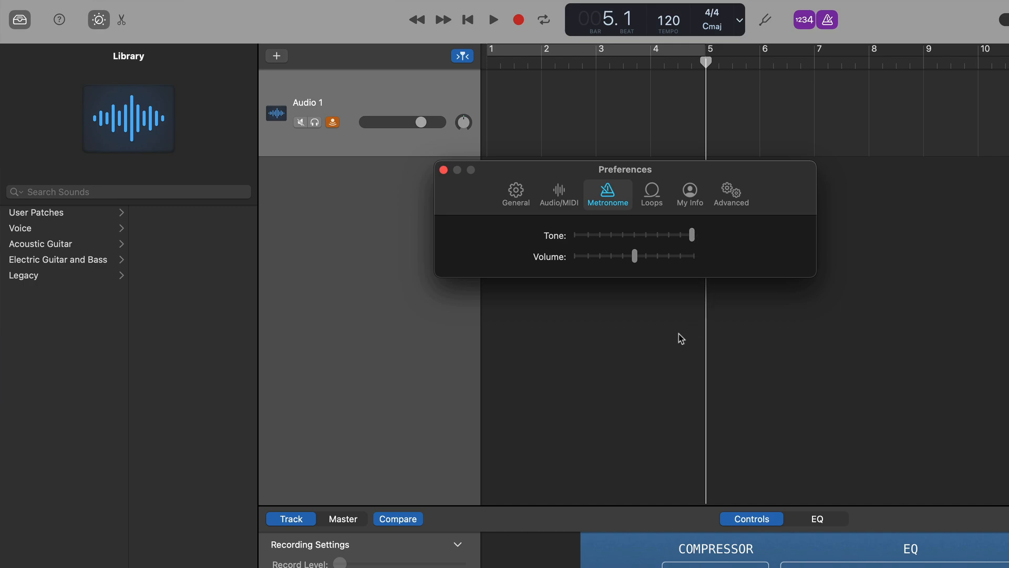
- Play the project from bar 5 and lower the metronome's tone to its minimum
click(641, 336)
key(space)
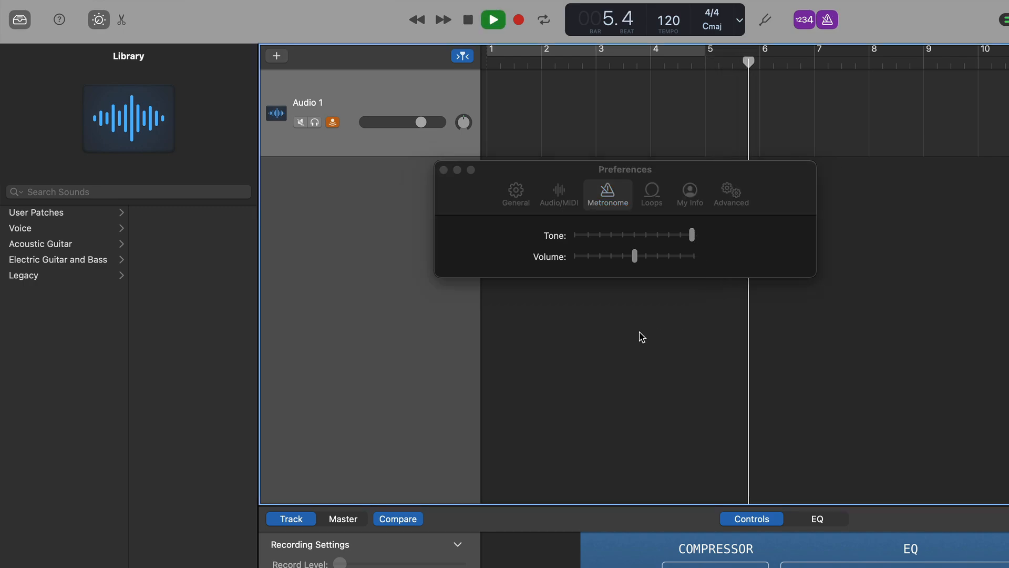
drag(691, 235, 574, 236)
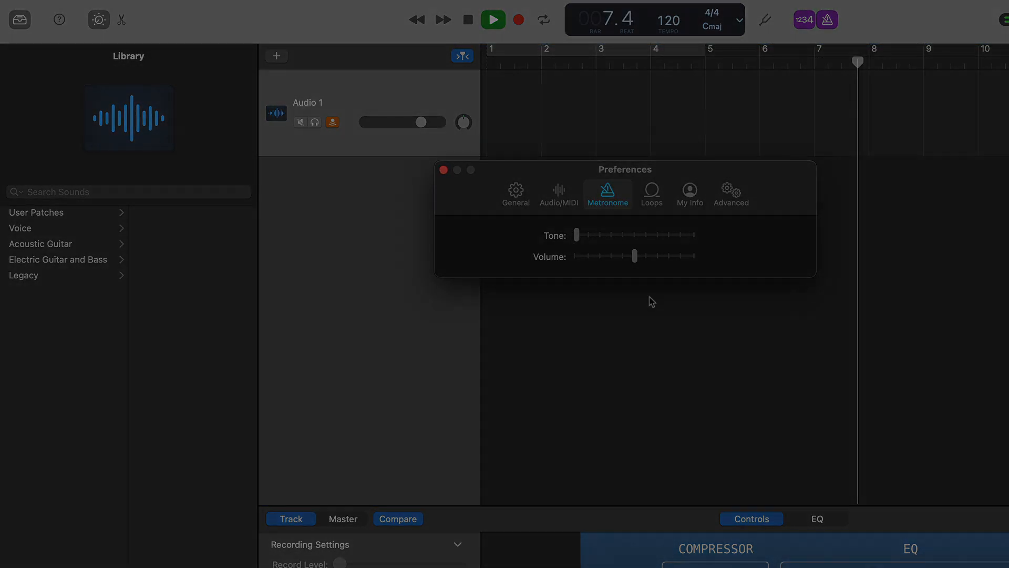